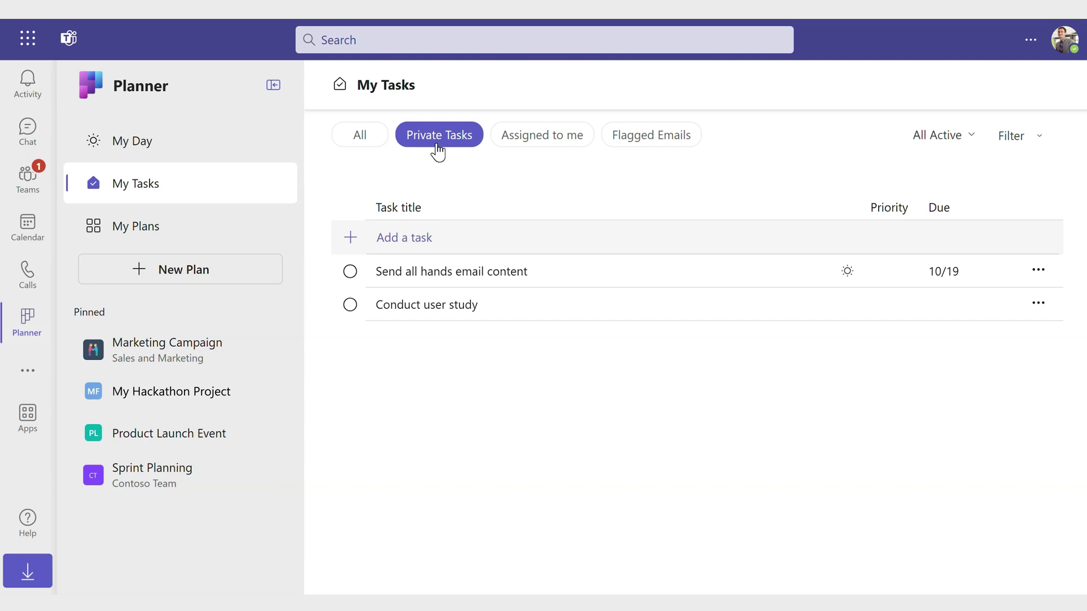
- Add the private tasks 'Review deck' and 'Prepare demo' to My Tasks
{"action": "left_click", "coordinate": [407, 242]}
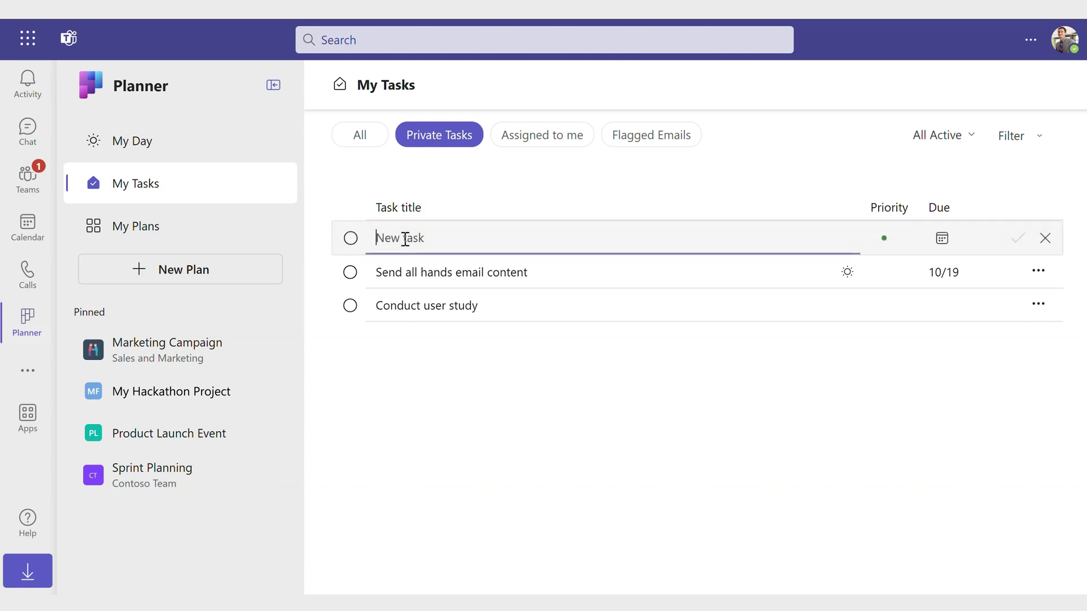
{"action": "type", "text": "Review dec"}
{"action": "type", "text": "k"}
{"action": "key", "text": "Return"}
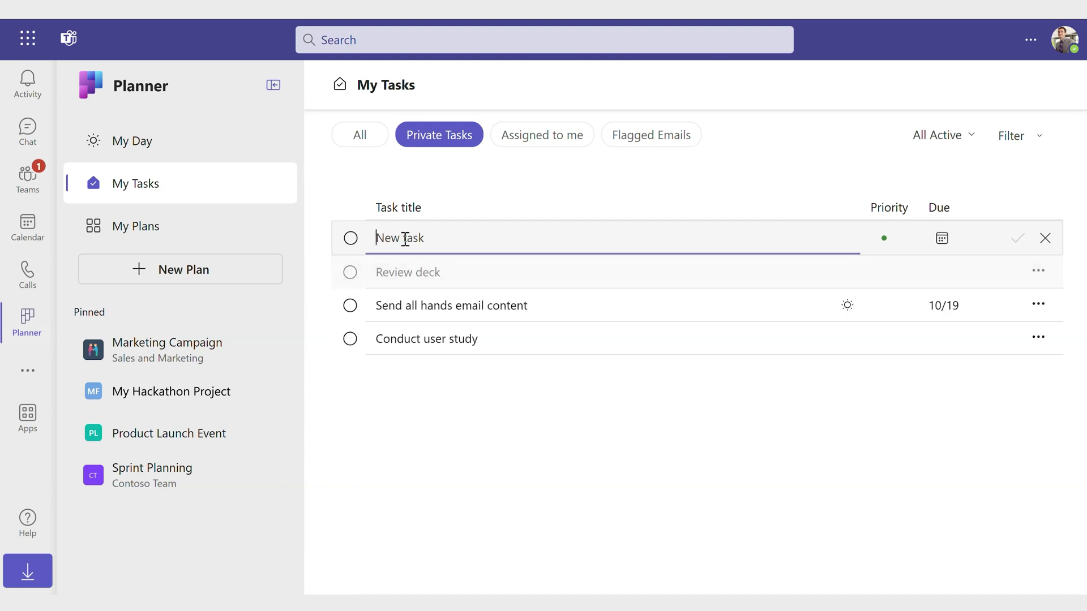
{"action": "type", "text": "Prepare d"}
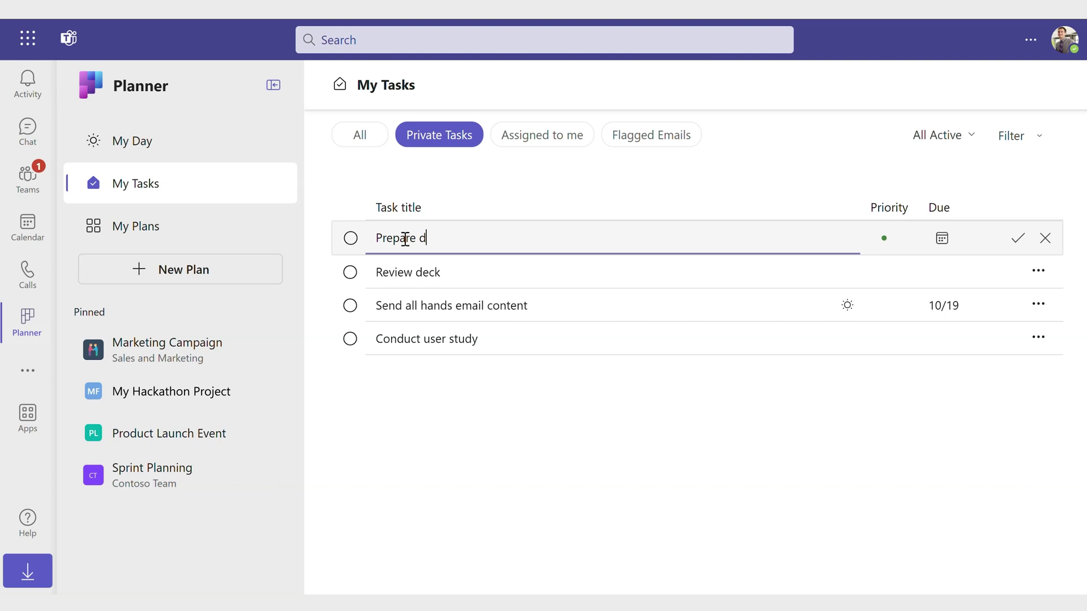
{"action": "type", "text": "emo"}
{"action": "key", "text": "Return"}
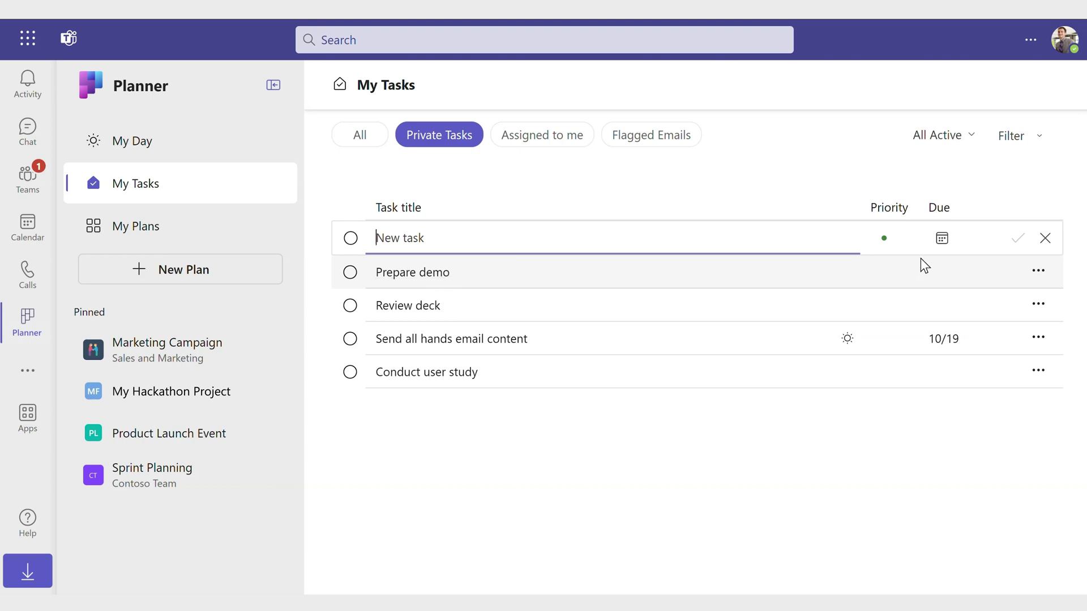
- Move 'Prepare demo' into the Sales and Marketing team's Product Launch Event plan
{"action": "left_click", "coordinate": [1035, 274]}
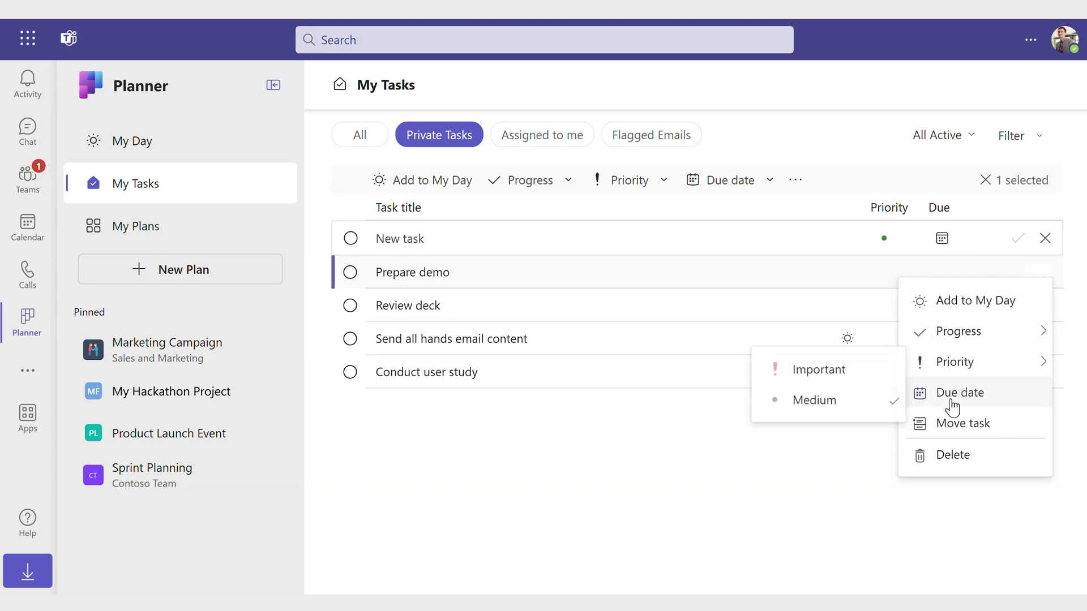
{"action": "left_click", "coordinate": [952, 424]}
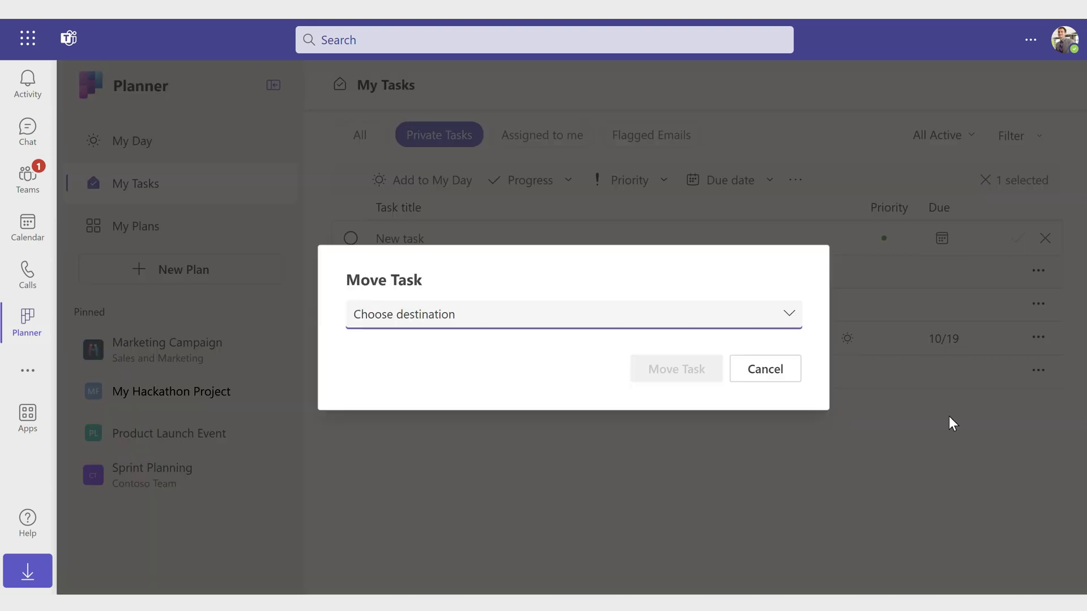
{"action": "left_click", "coordinate": [644, 318]}
{"action": "left_click", "coordinate": [525, 433]}
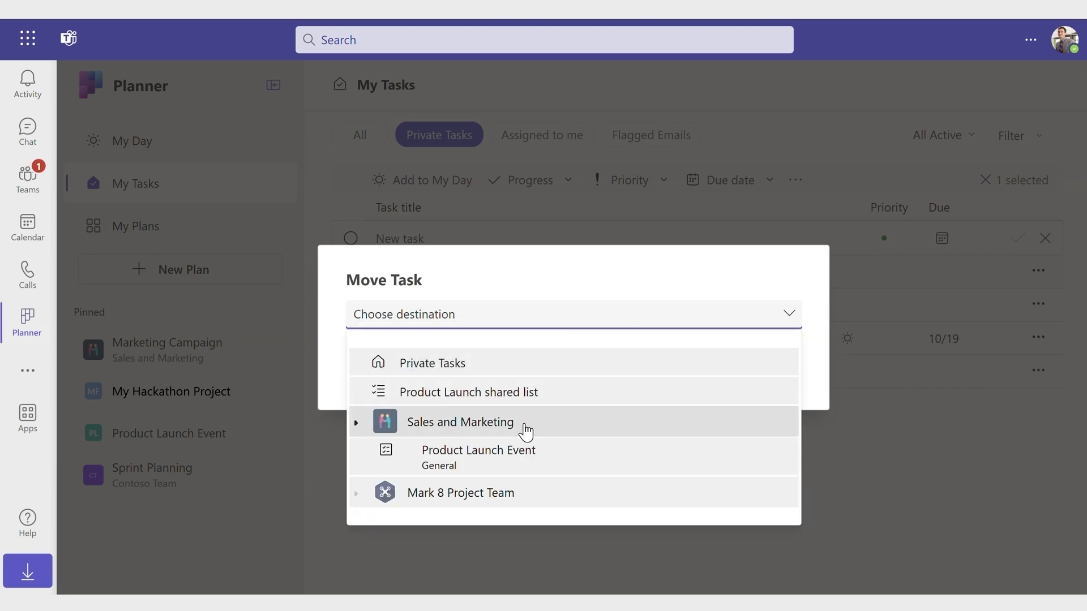
{"action": "left_click", "coordinate": [497, 457]}
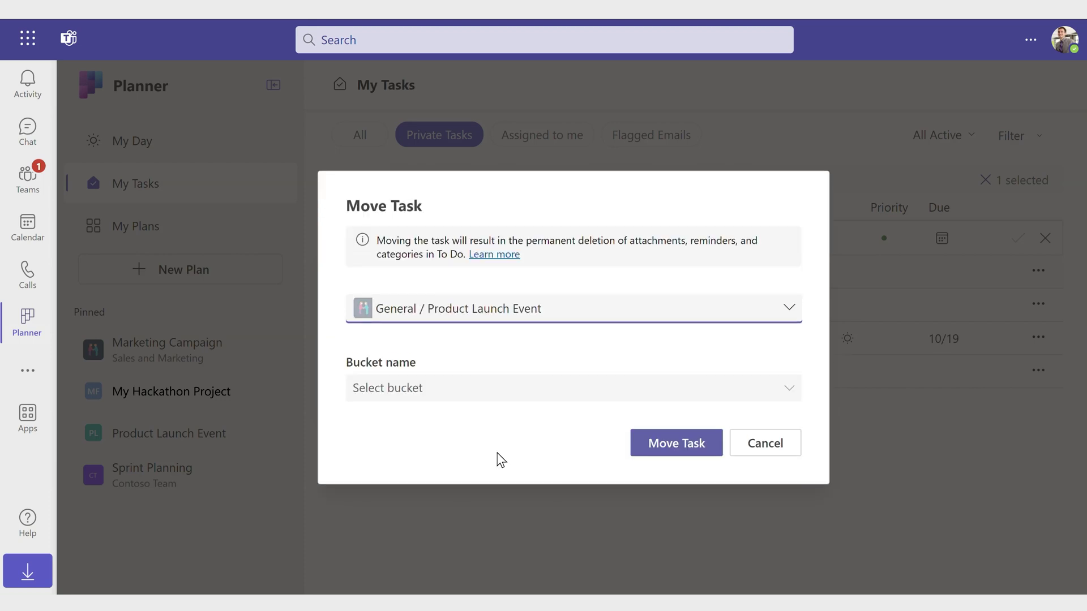
{"action": "left_click", "coordinate": [661, 443]}
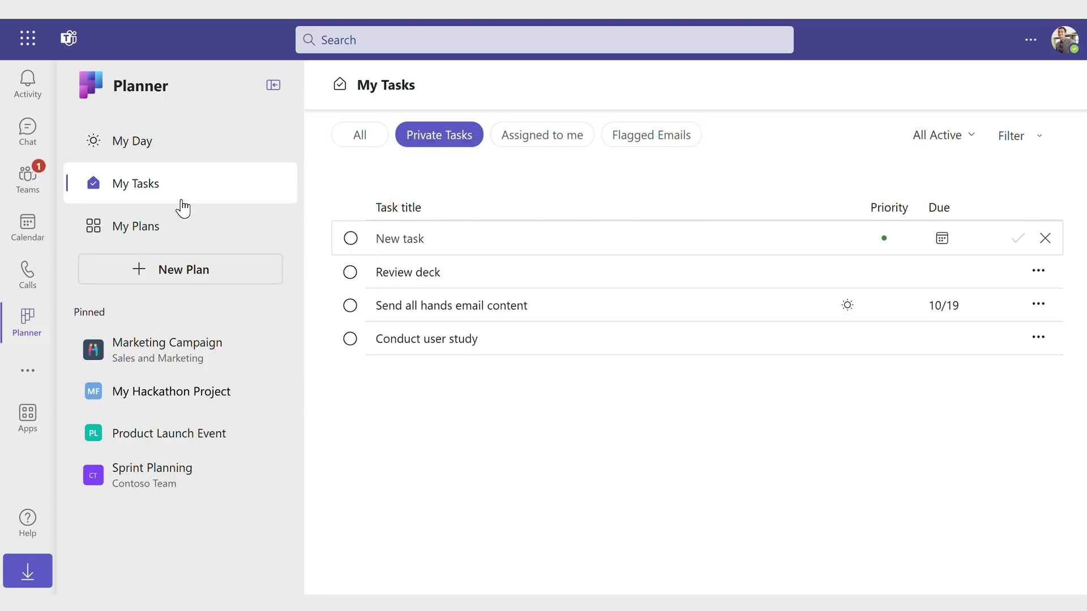
- View the Product Launch Event plan board from My Plans, then return to My Tasks
{"action": "left_click", "coordinate": [134, 230]}
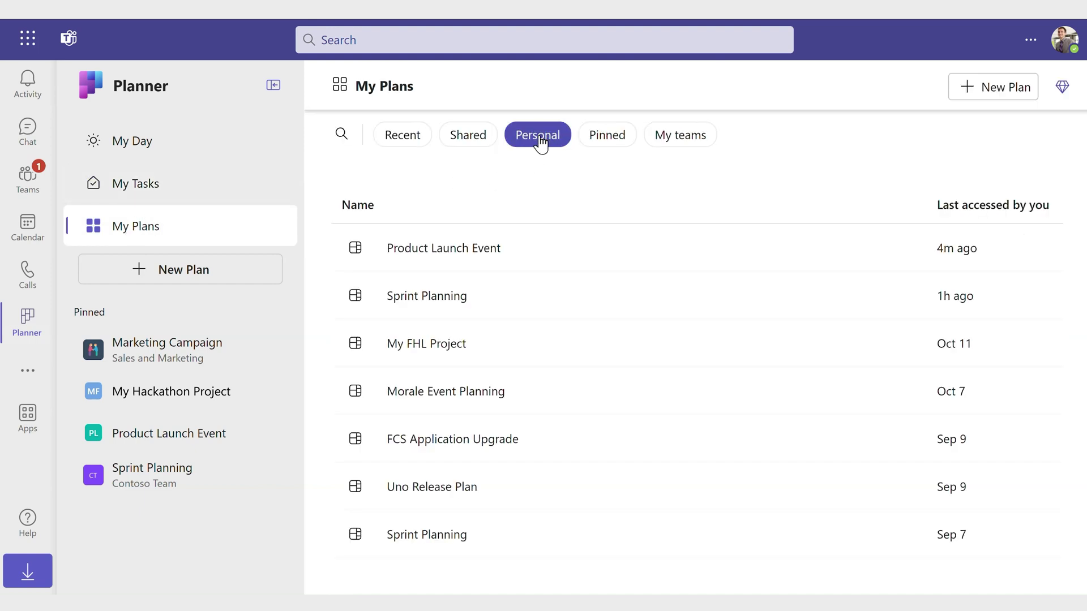
{"action": "left_click", "coordinate": [473, 248]}
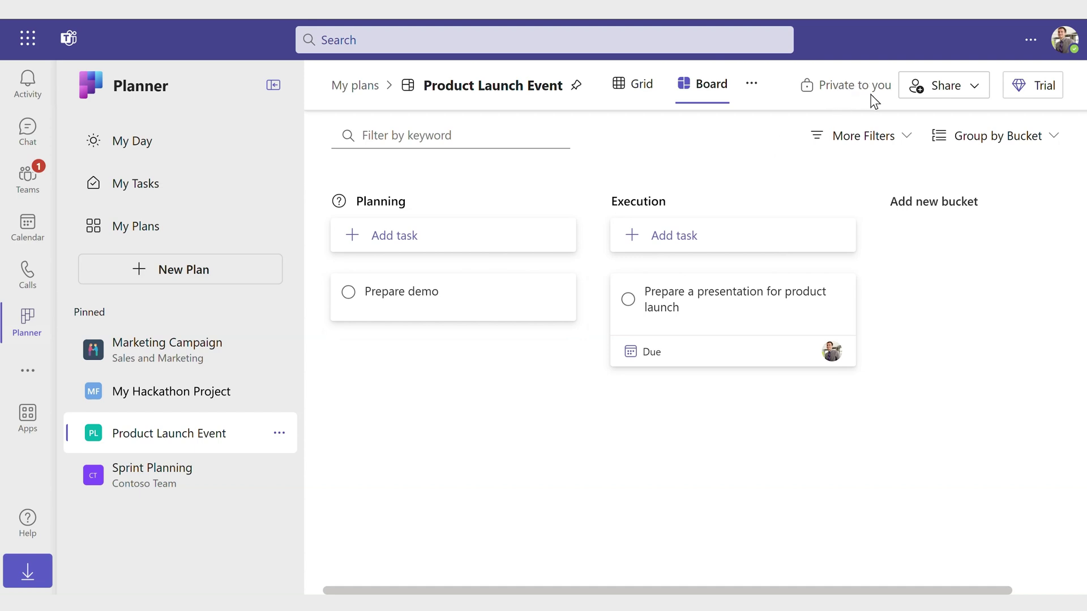
{"action": "mouse_move", "coordinate": [733, 319]}
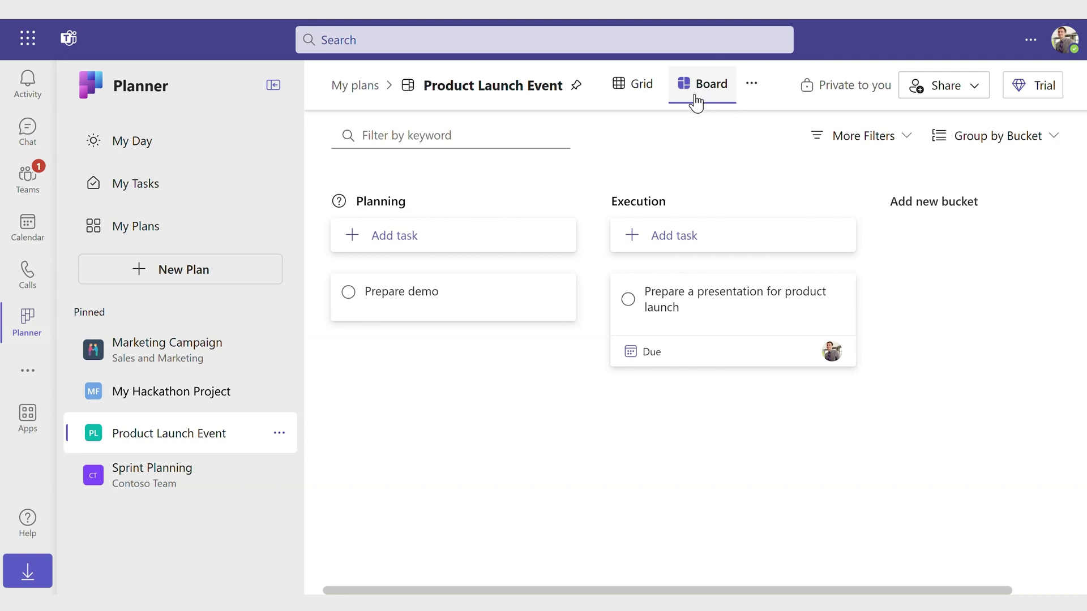
{"action": "left_click", "coordinate": [193, 184]}
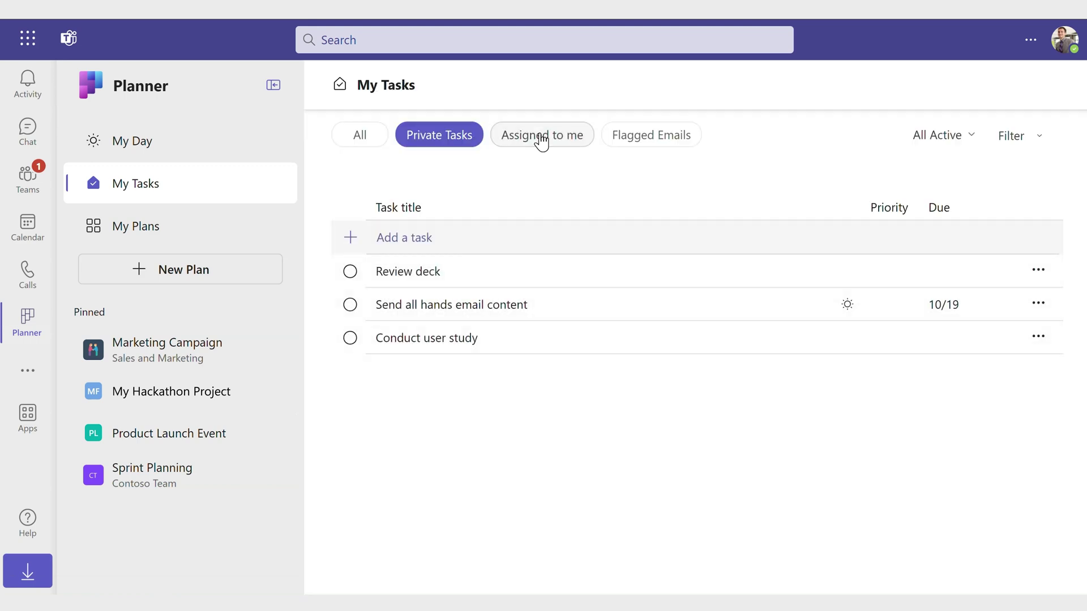
- Filter My Tasks to Assigned to me and review the Start market research details
{"action": "left_click", "coordinate": [536, 137]}
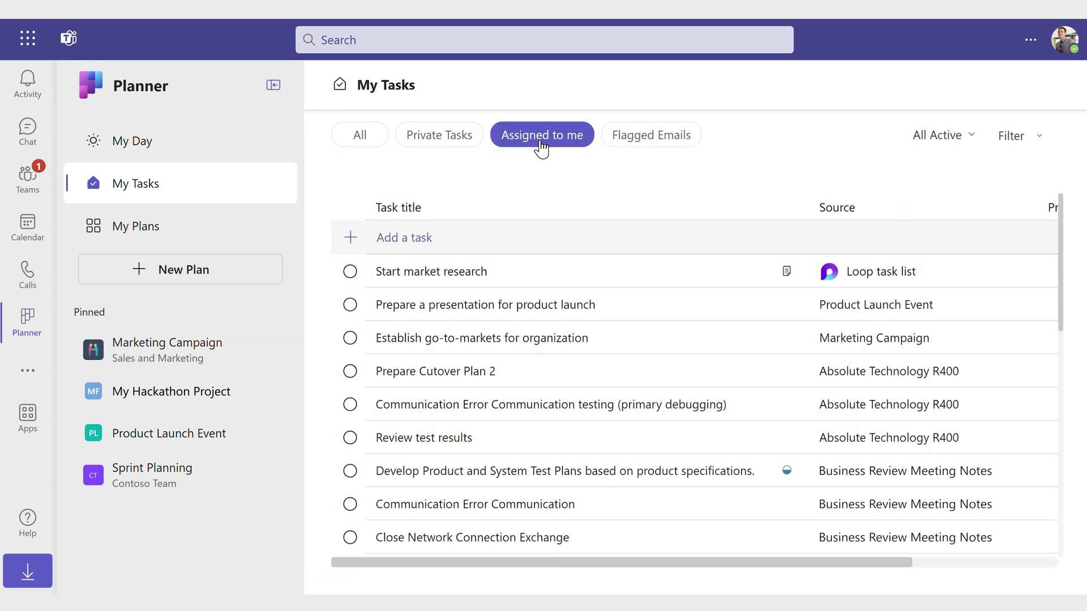
{"action": "left_click", "coordinate": [461, 272]}
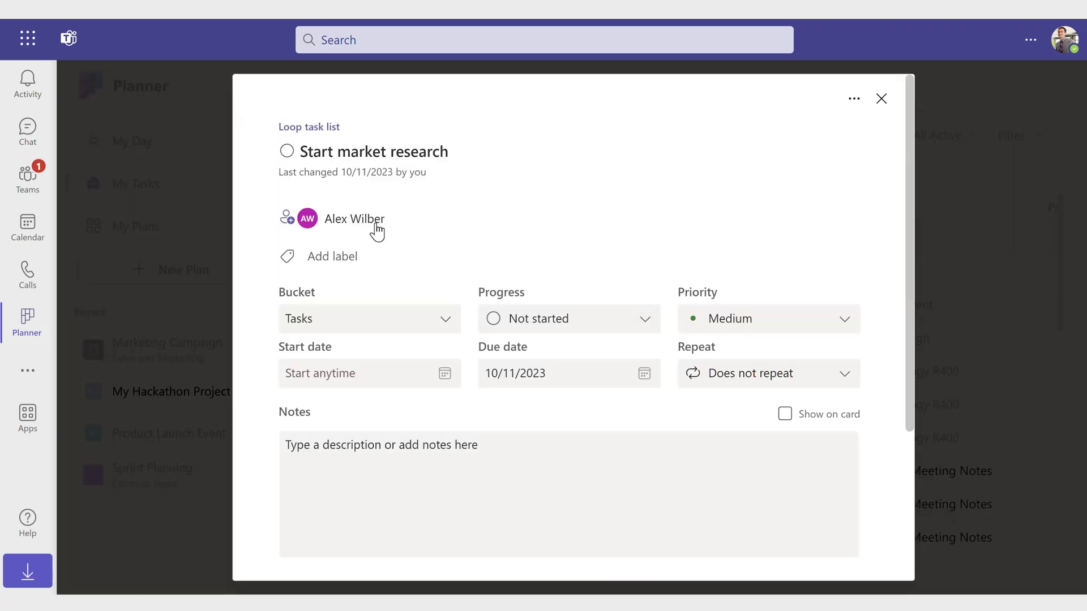
{"action": "left_click", "coordinate": [882, 99]}
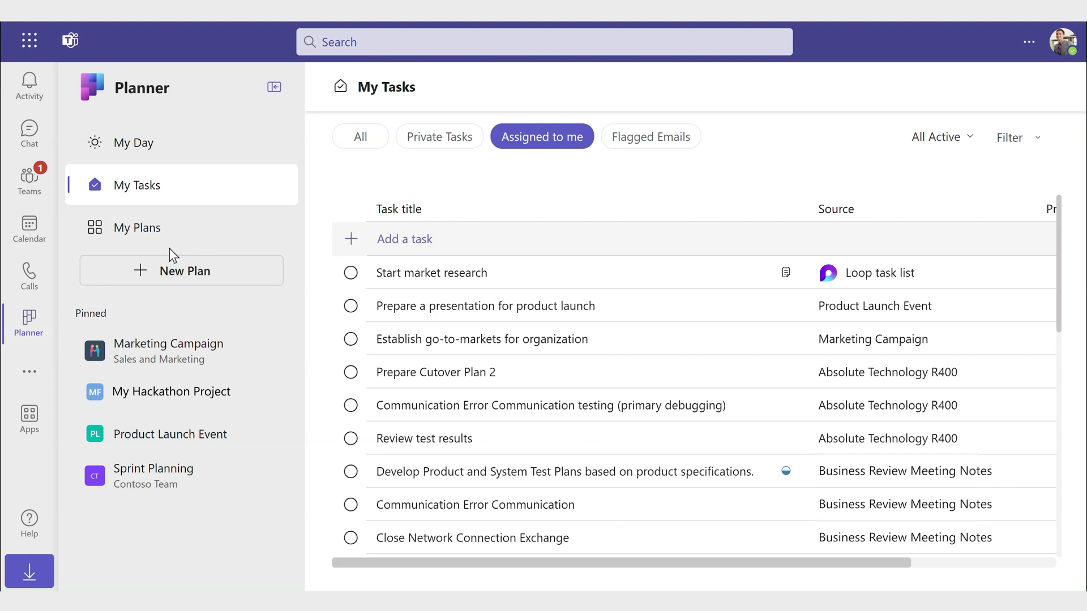
- Revisit the Product Launch Event plan from My Plans, then return to My Tasks
{"action": "left_click", "coordinate": [157, 228]}
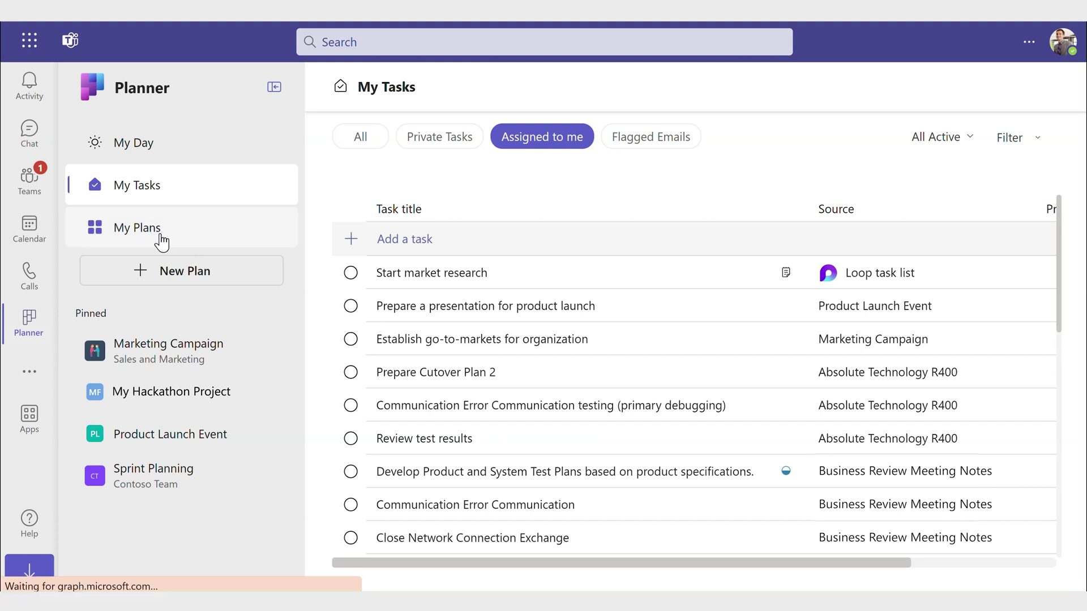
{"action": "left_click", "coordinate": [441, 251]}
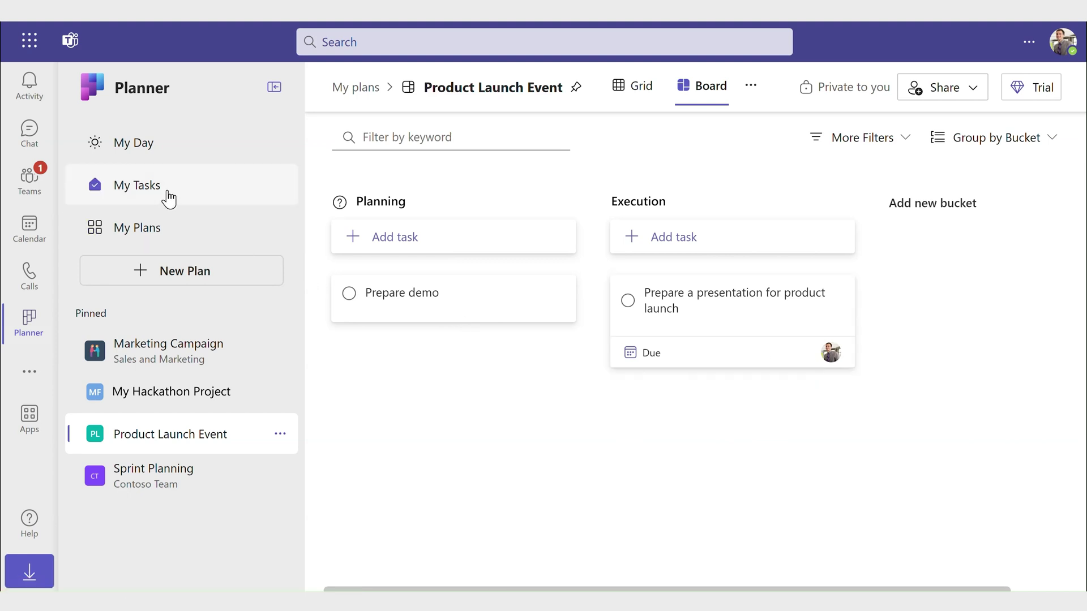
{"action": "left_click", "coordinate": [116, 183]}
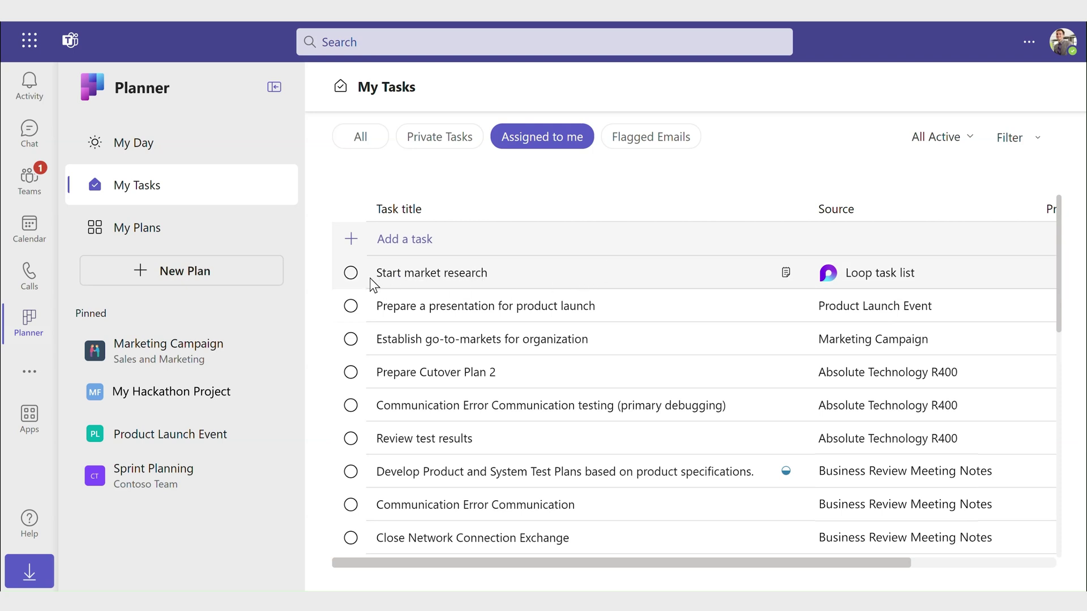
- Complete Start market research and open the first task under Flagged Emails
{"action": "left_click", "coordinate": [351, 274]}
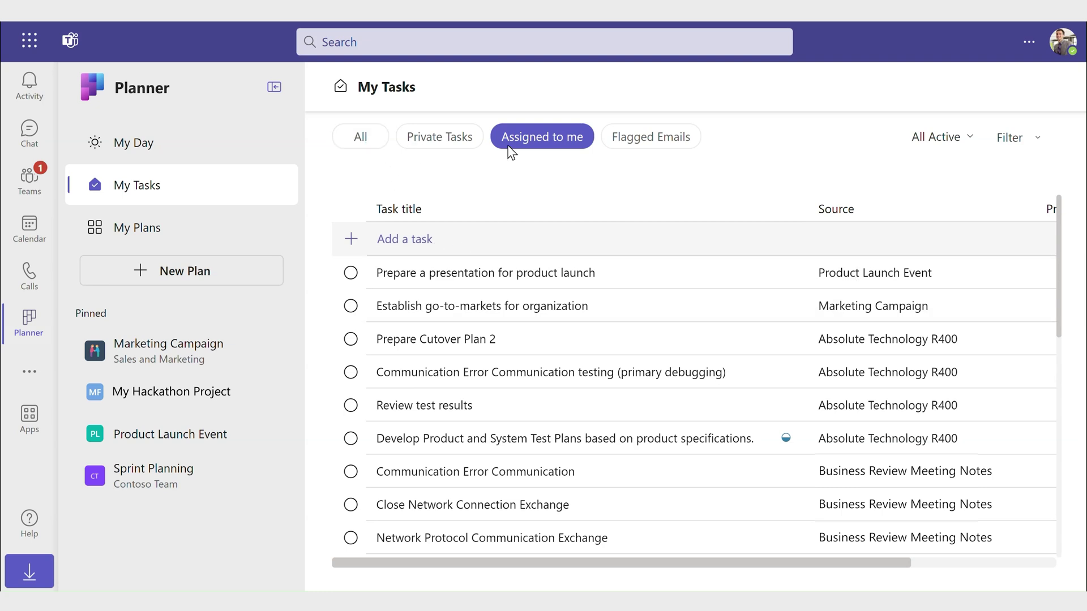
{"action": "left_click", "coordinate": [659, 140]}
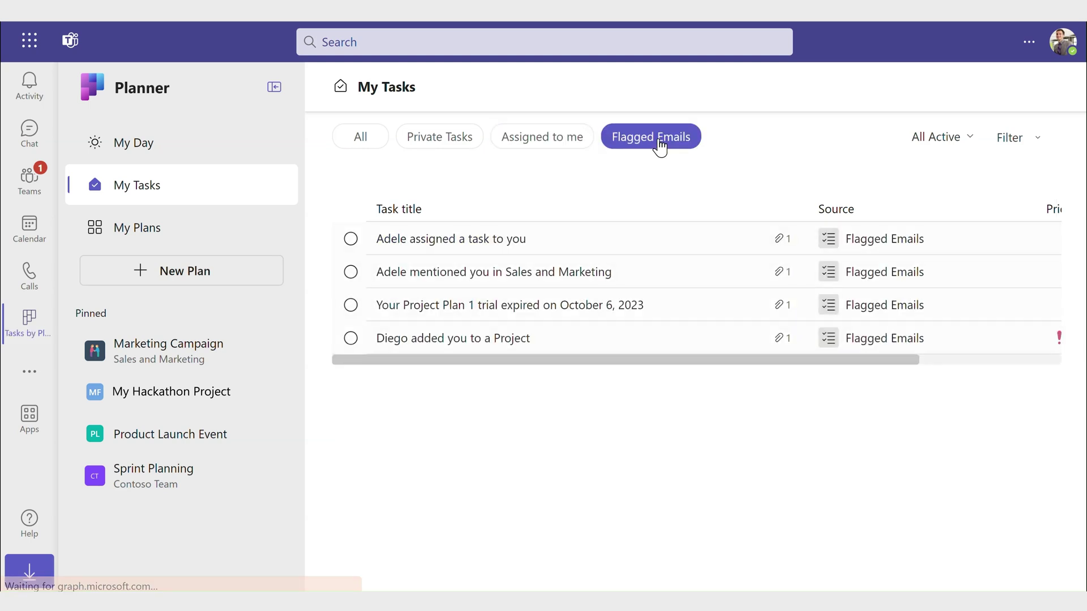
{"action": "left_click", "coordinate": [463, 241]}
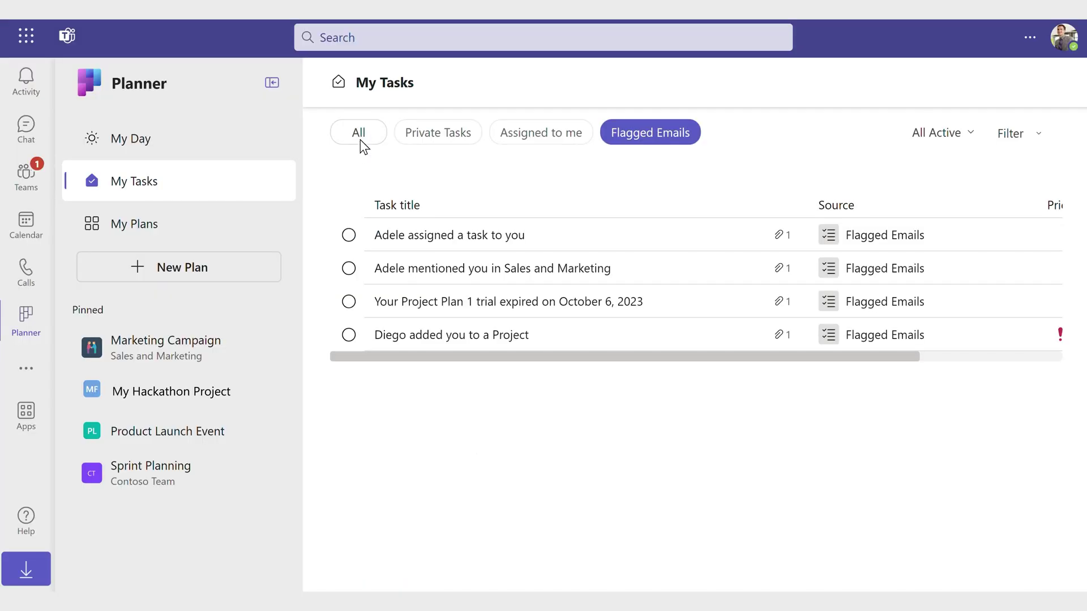
- Show tasks from every source under the All tab in My Tasks
{"action": "left_click", "coordinate": [360, 139]}
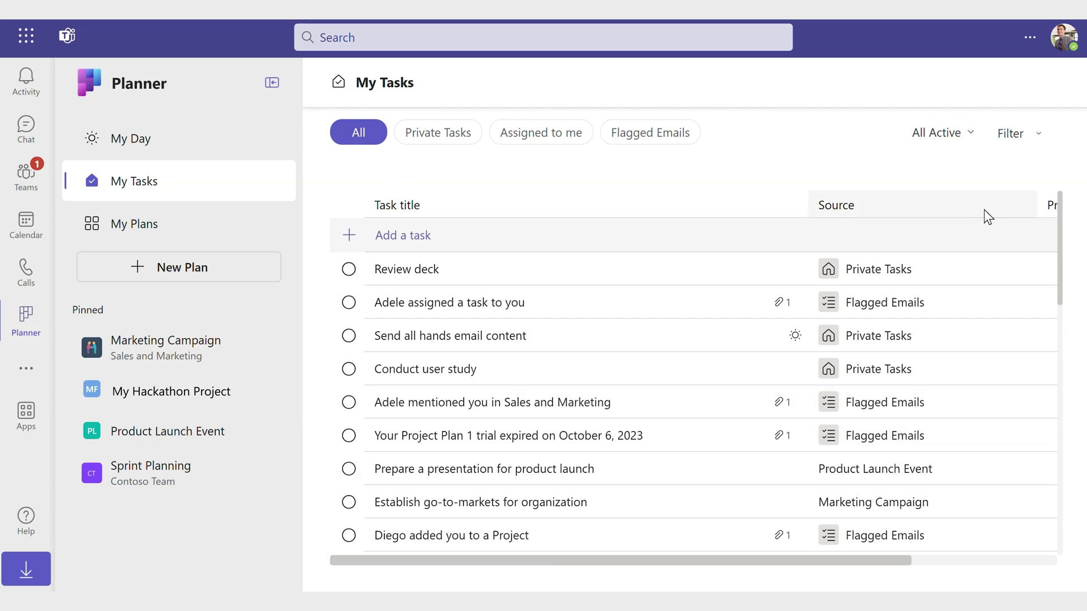
- Filter My Tasks to Important priority and add 'Diego added you to a Project' to My Day
{"action": "left_click", "coordinate": [1022, 141]}
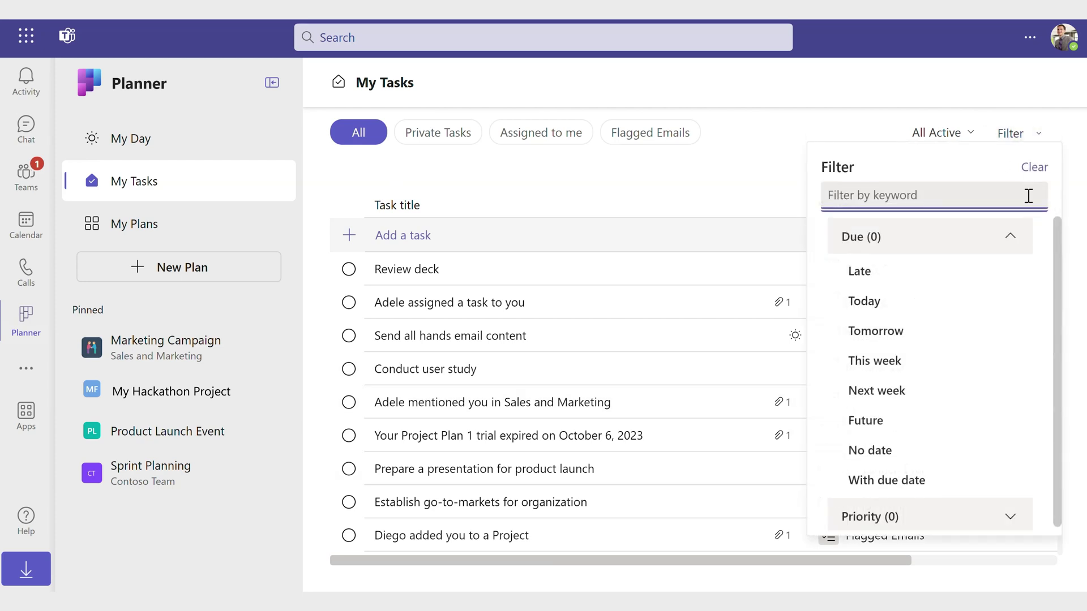
{"action": "left_click", "coordinate": [1018, 237]}
{"action": "left_click", "coordinate": [1018, 272]}
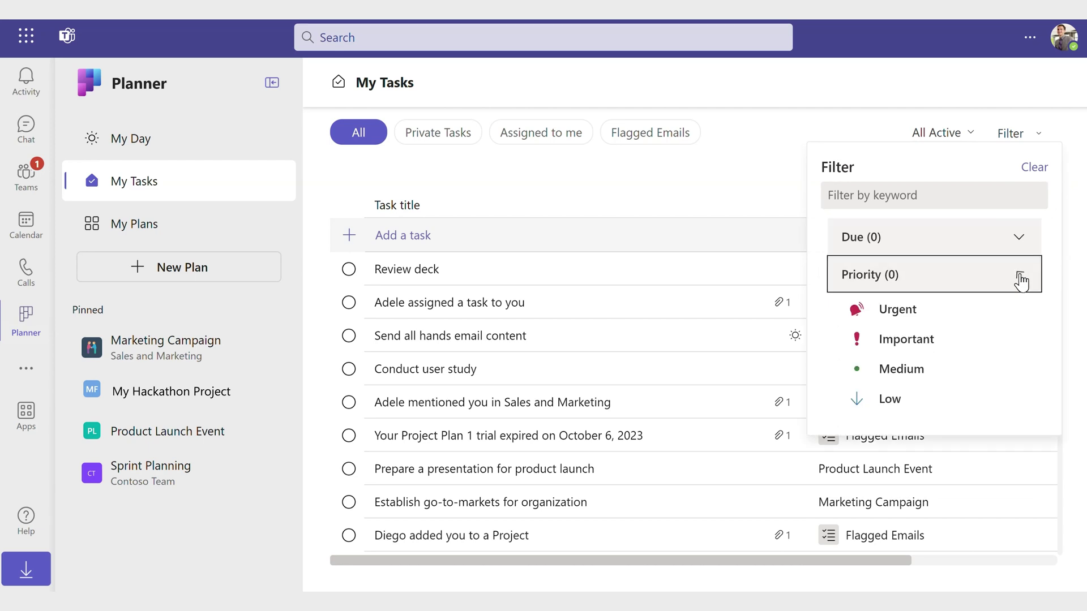
{"action": "left_click", "coordinate": [951, 339]}
{"action": "left_click", "coordinate": [670, 405]}
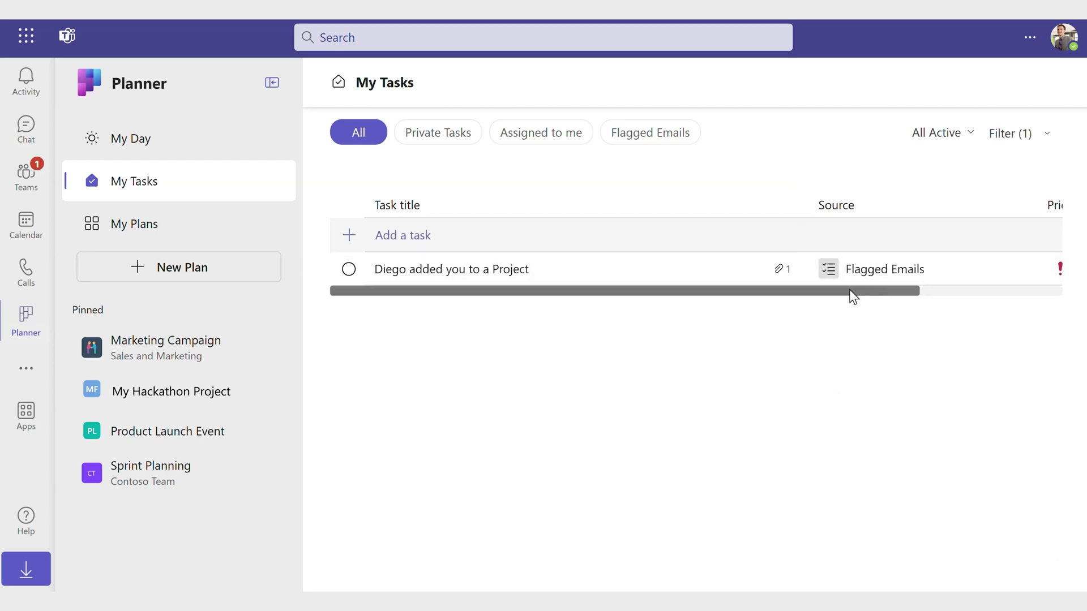
{"action": "left_click", "coordinate": [647, 269]}
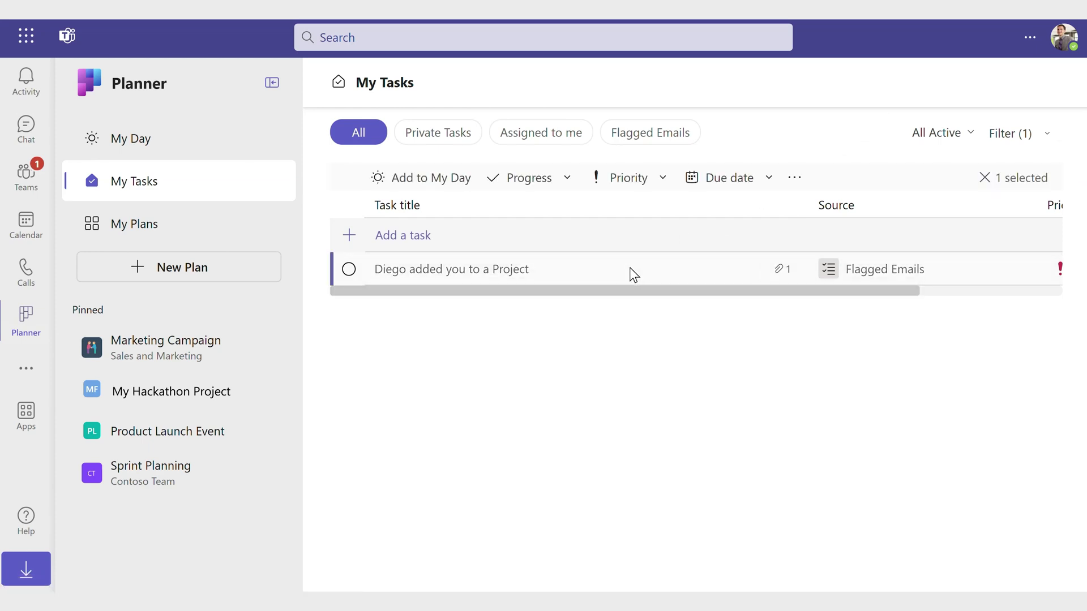
{"action": "left_click", "coordinate": [434, 177]}
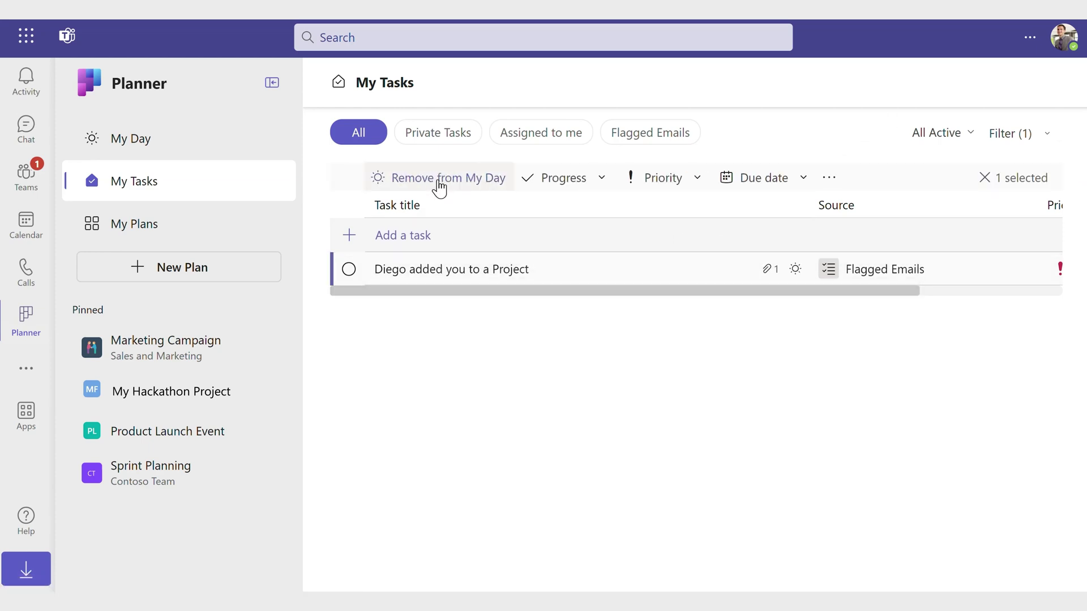
- Add the task 'Draft readiness' to My Day, stored in Private Tasks
{"action": "left_click", "coordinate": [131, 138]}
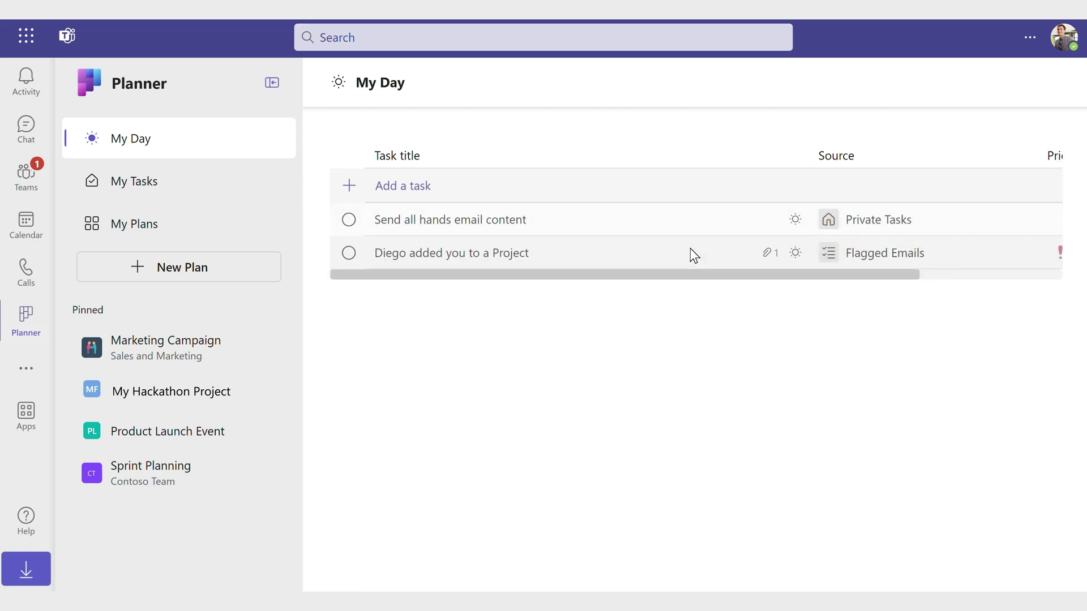
{"action": "scroll", "coordinate": [846, 232], "scroll_direction": "right", "scroll_amount": 5}
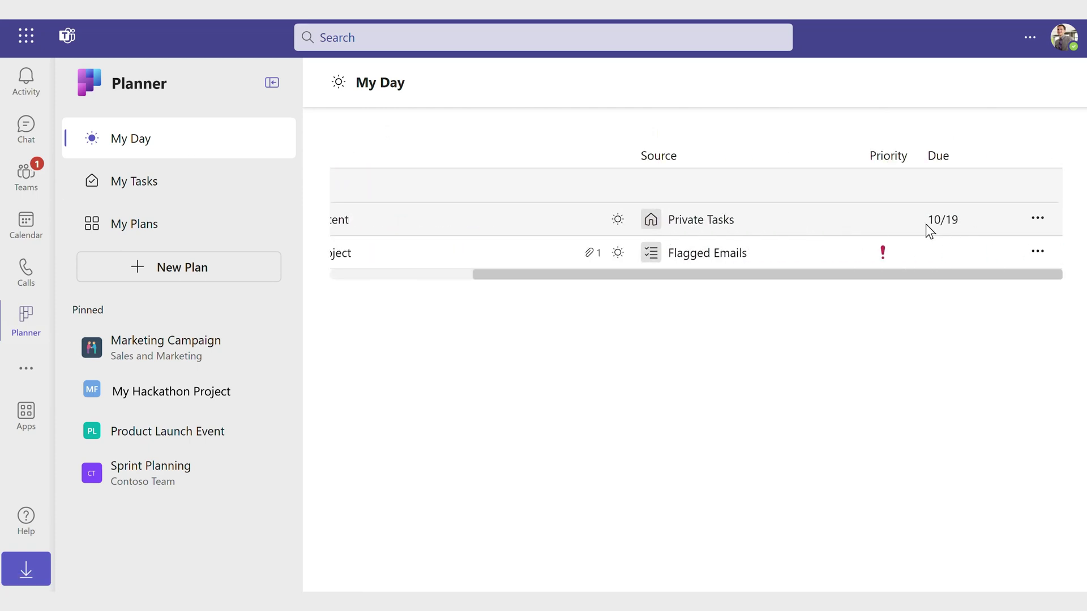
{"action": "scroll", "coordinate": [935, 230], "scroll_direction": "left", "scroll_amount": 5}
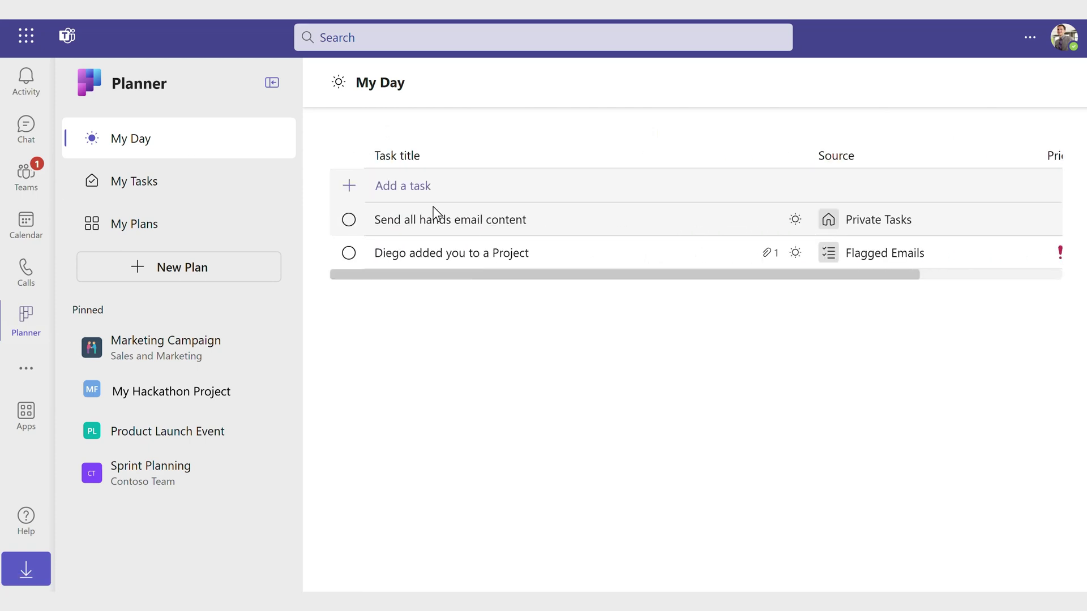
{"action": "left_click", "coordinate": [403, 186]}
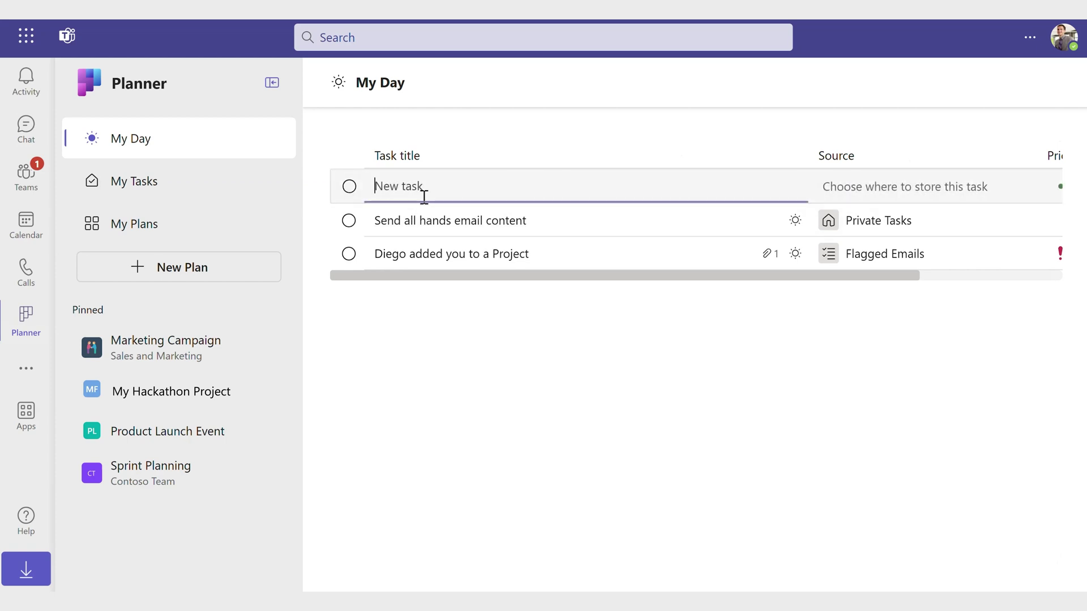
{"action": "type", "text": "Draft readiness"}
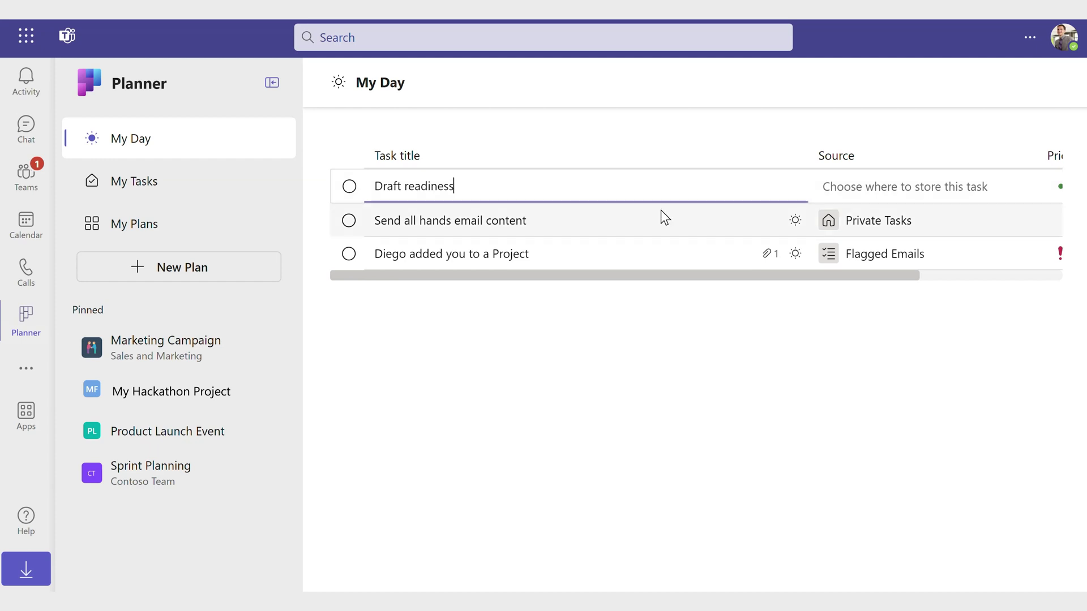
{"action": "left_click", "coordinate": [840, 187]}
{"action": "left_click", "coordinate": [806, 228]}
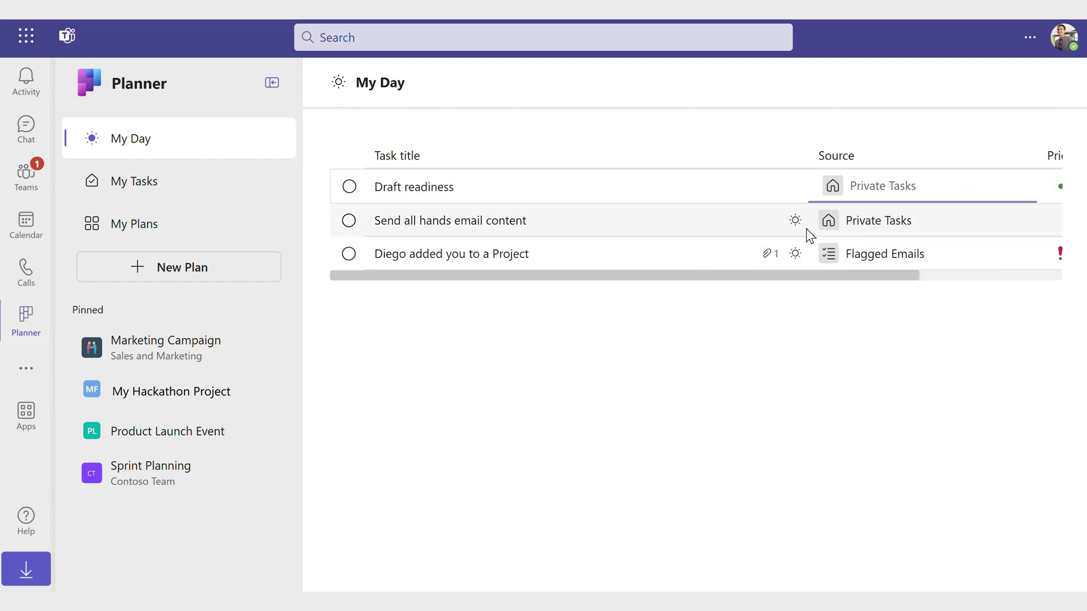
{"action": "key", "text": "Escape"}
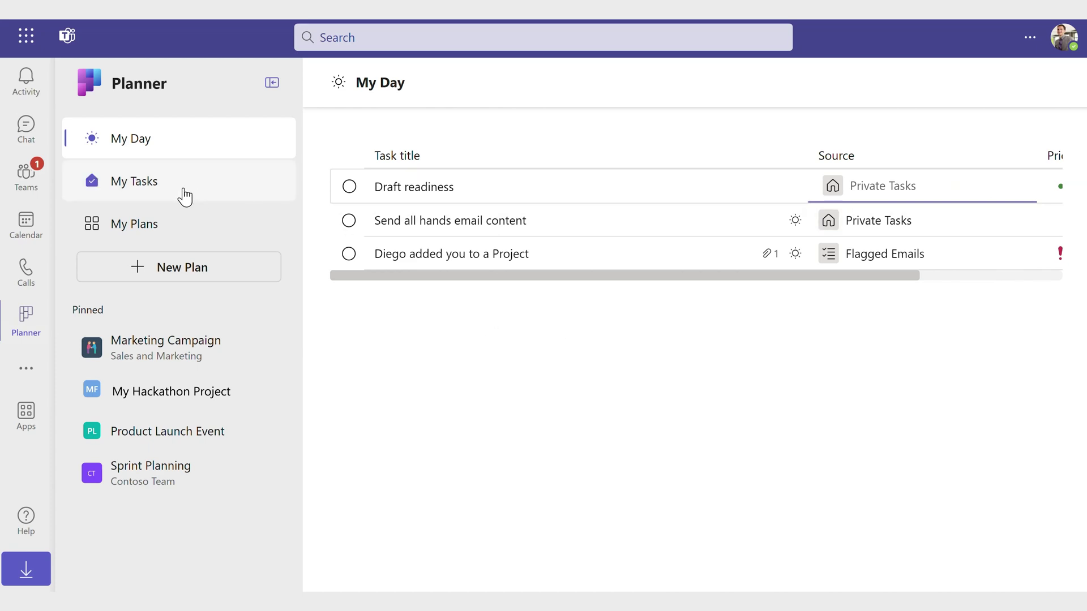
- Return to My Tasks and show the unfiltered All list
{"action": "left_click", "coordinate": [141, 181]}
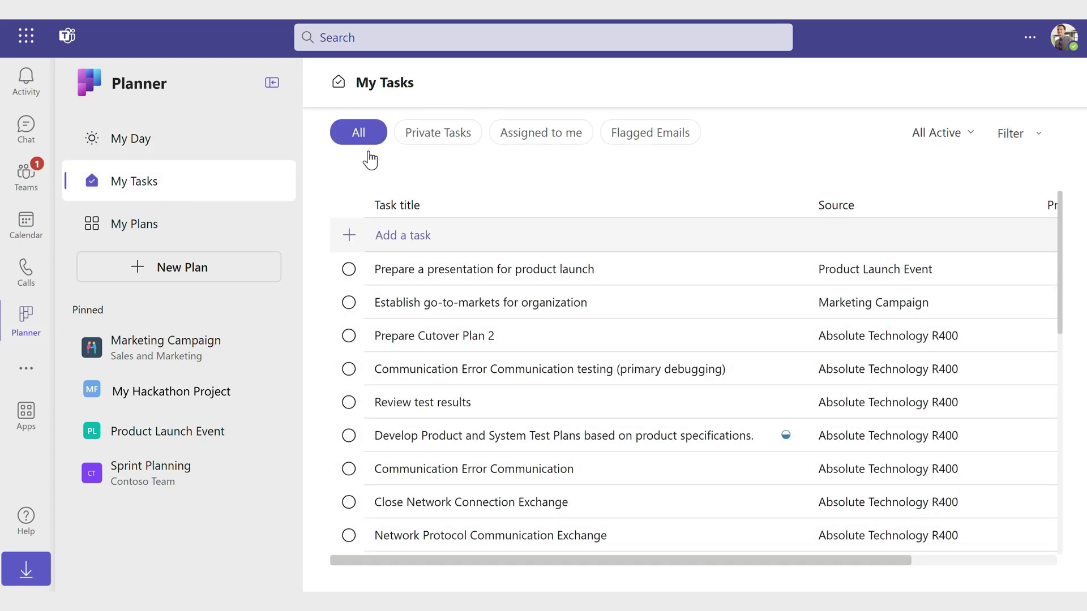
{"action": "left_click", "coordinate": [358, 133]}
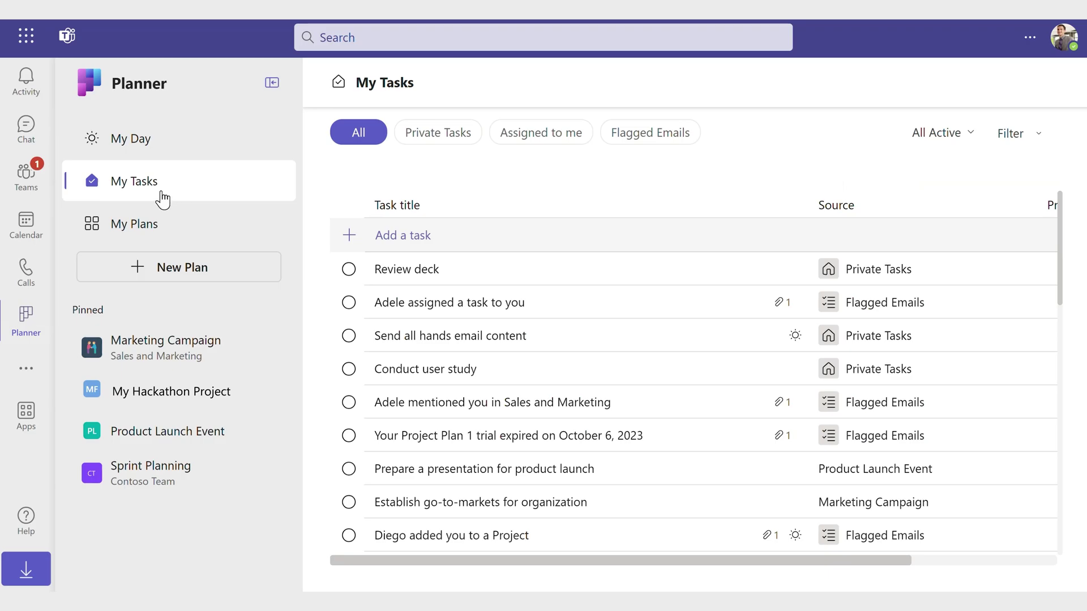